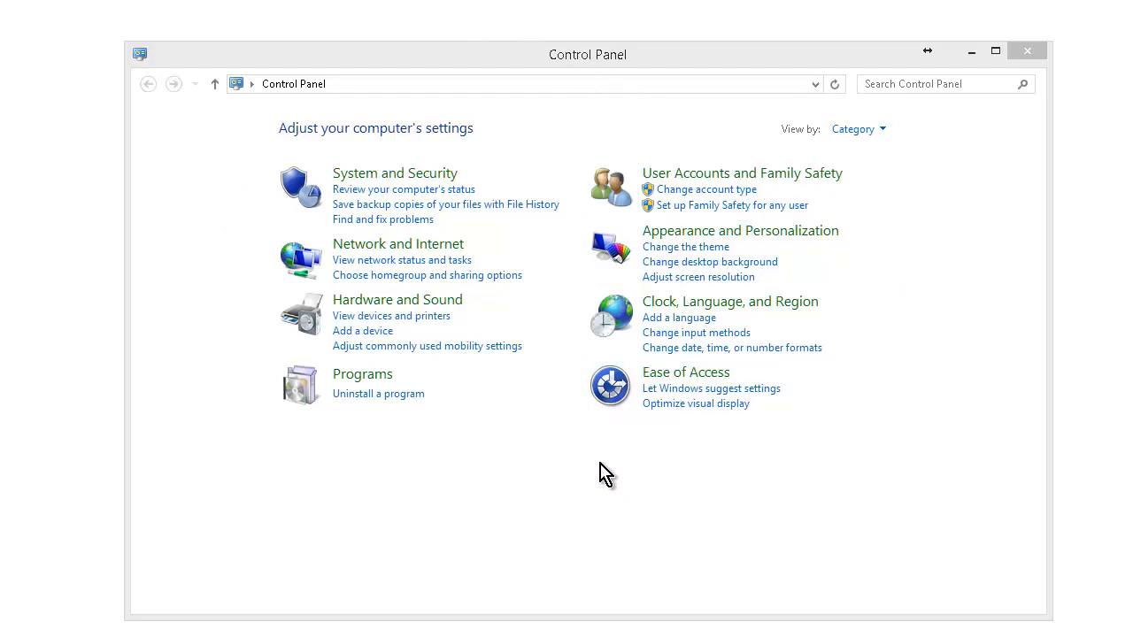
Open the Performance Options of the computer's advanced system settings, starting from System and Security.
{"action": "left_click", "coordinate": [437, 175]}
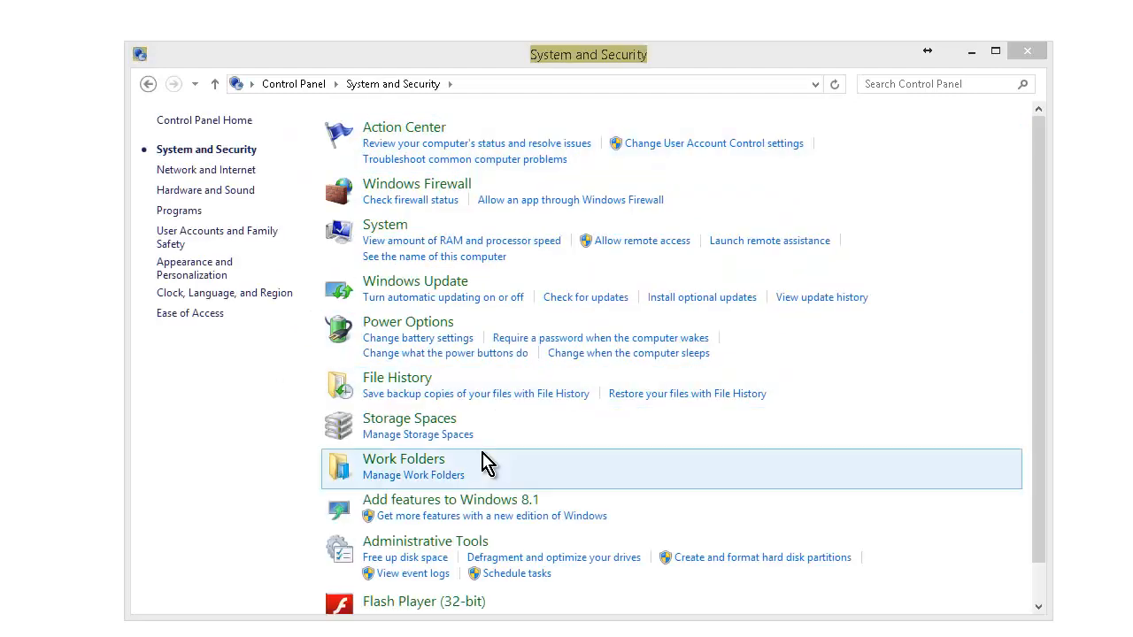
{"action": "left_click", "coordinate": [392, 229]}
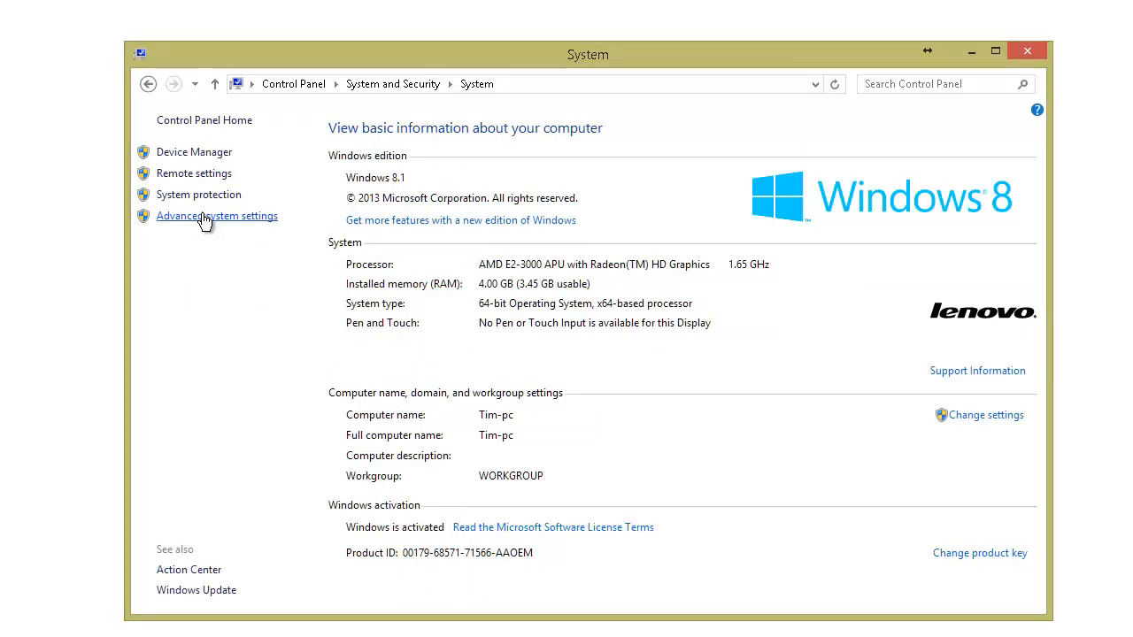
{"action": "left_click", "coordinate": [203, 217]}
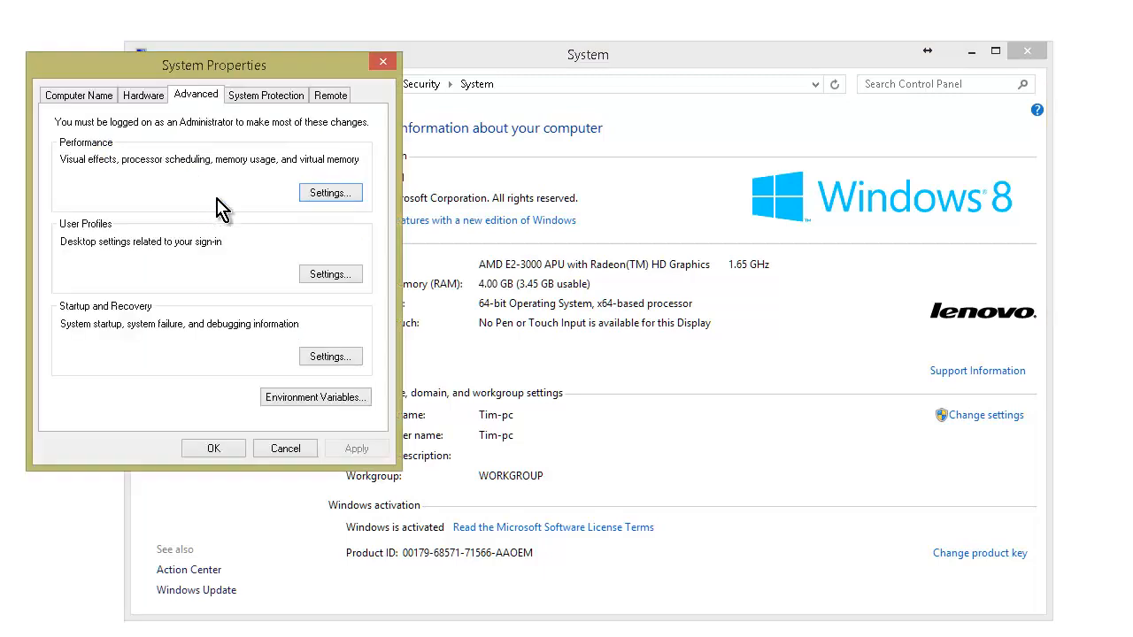
{"action": "left_click_drag", "start_coordinate": [214, 69], "coordinate": [324, 115]}
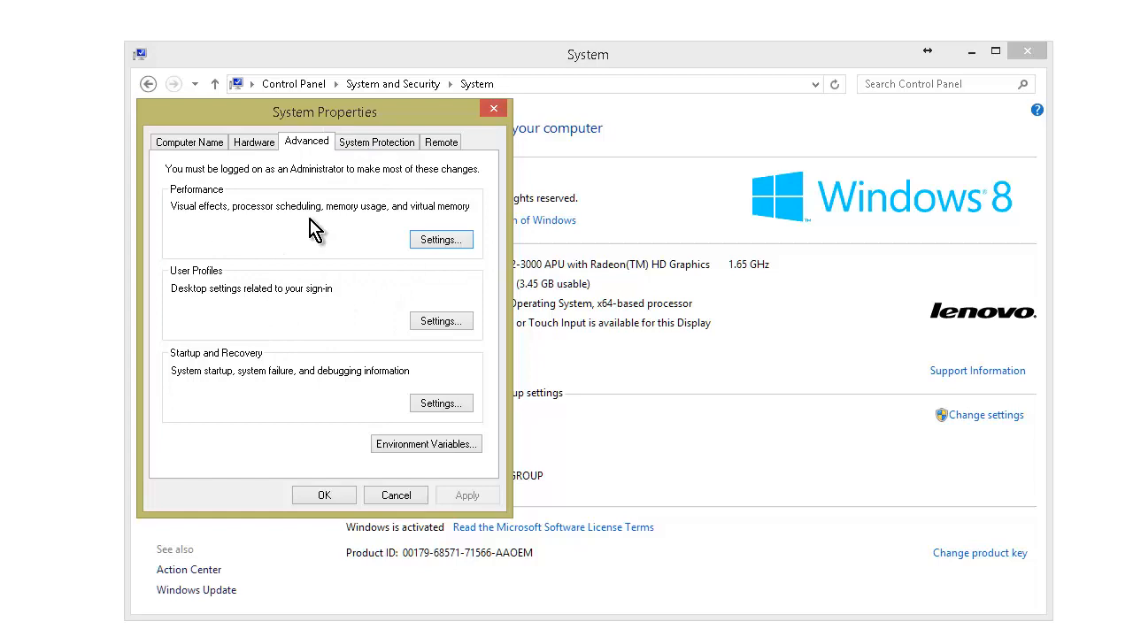
{"action": "left_click", "coordinate": [437, 242]}
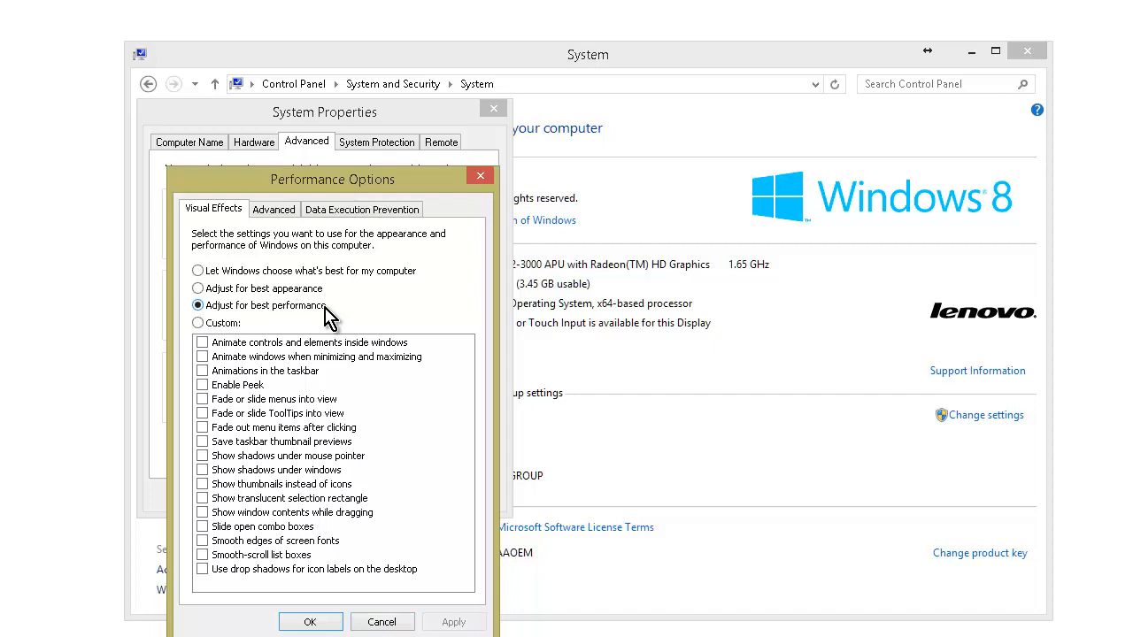
Review the virtual memory paging file settings and close all the system property dialogs without changing anything.
{"action": "left_click", "coordinate": [285, 216]}
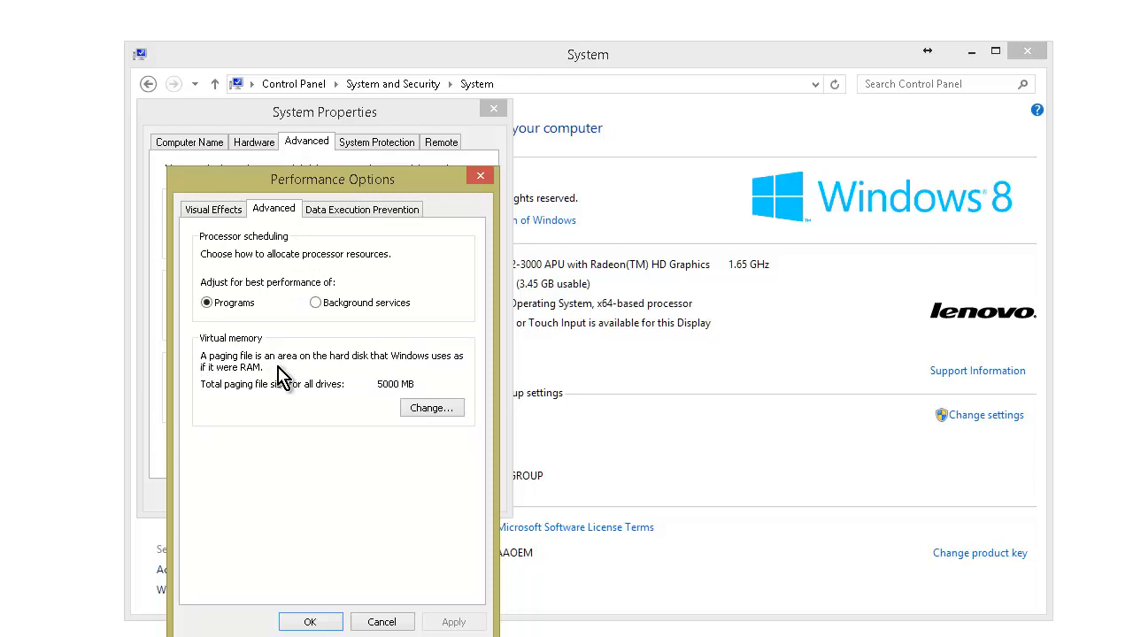
{"action": "left_click", "coordinate": [420, 407]}
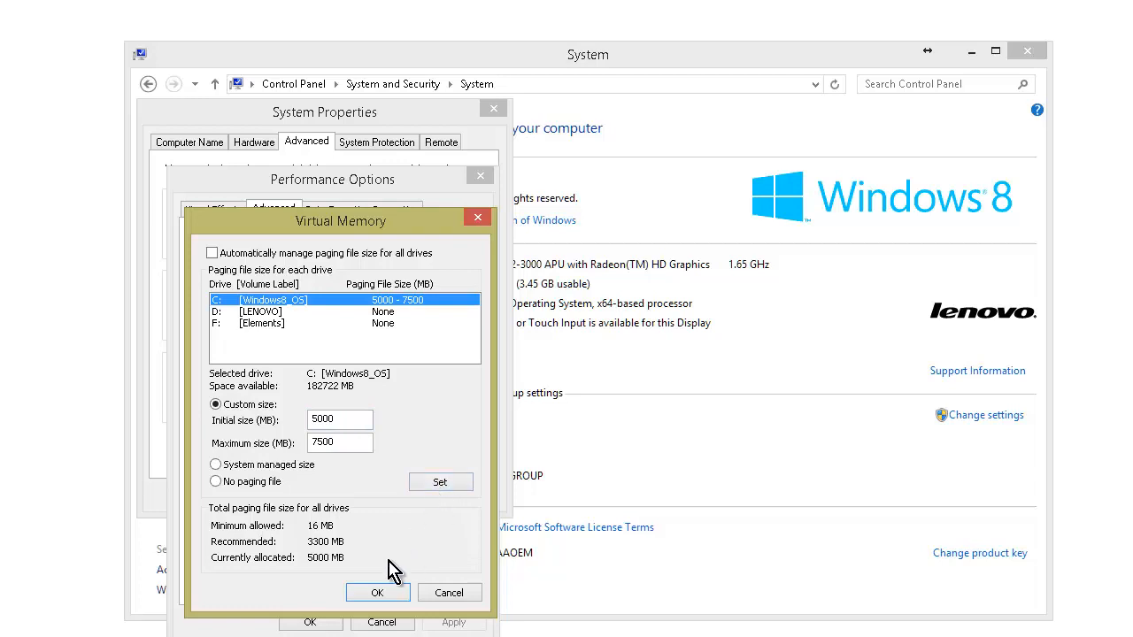
{"action": "left_click", "coordinate": [449, 592]}
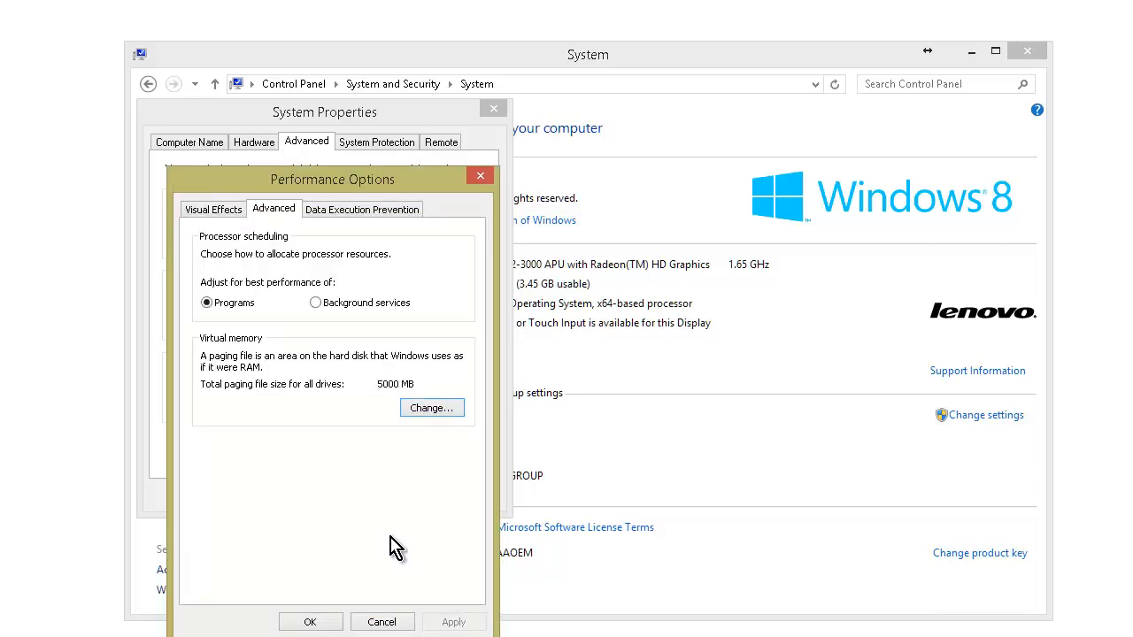
{"action": "left_click", "coordinate": [393, 623]}
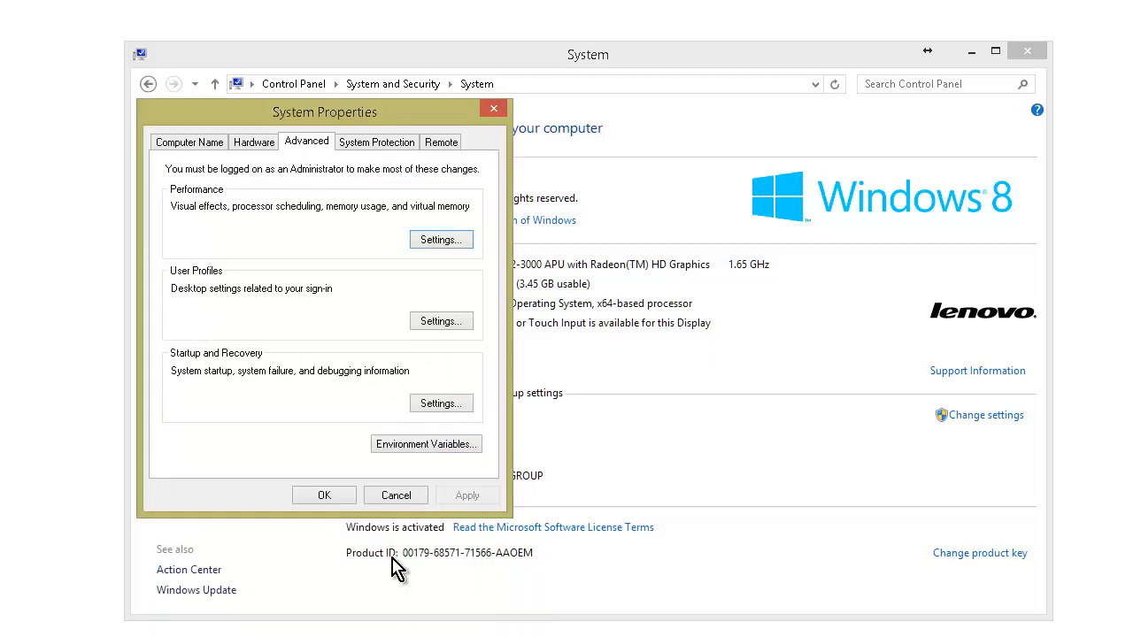
{"action": "left_click", "coordinate": [397, 495]}
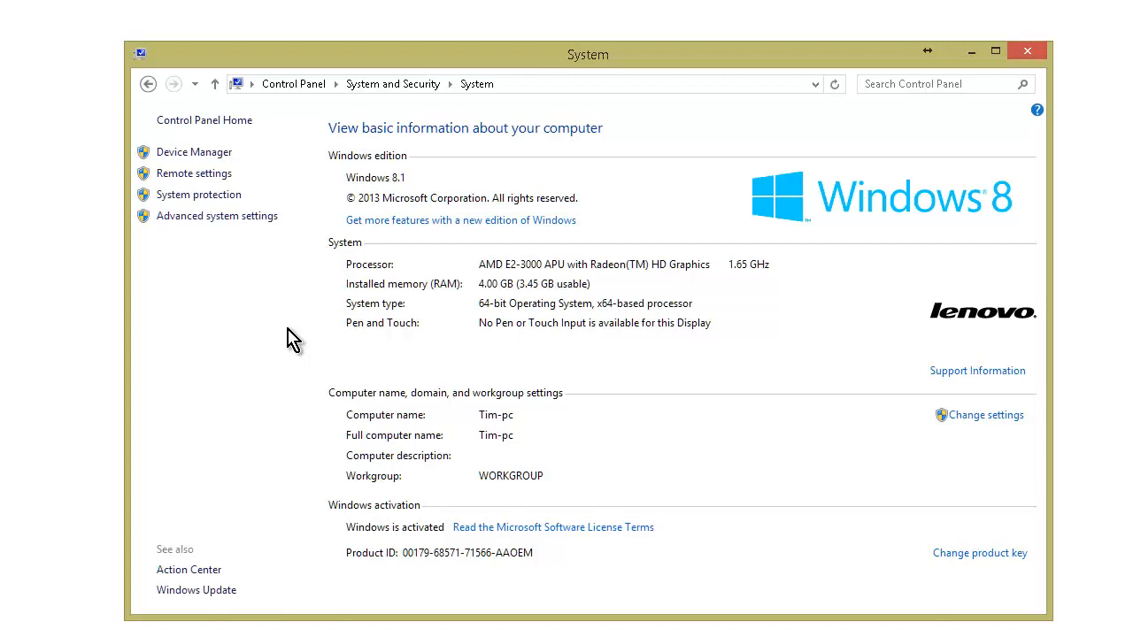
Launch System Configuration by running the msconfig command.
{"action": "key", "text": "super+r"}
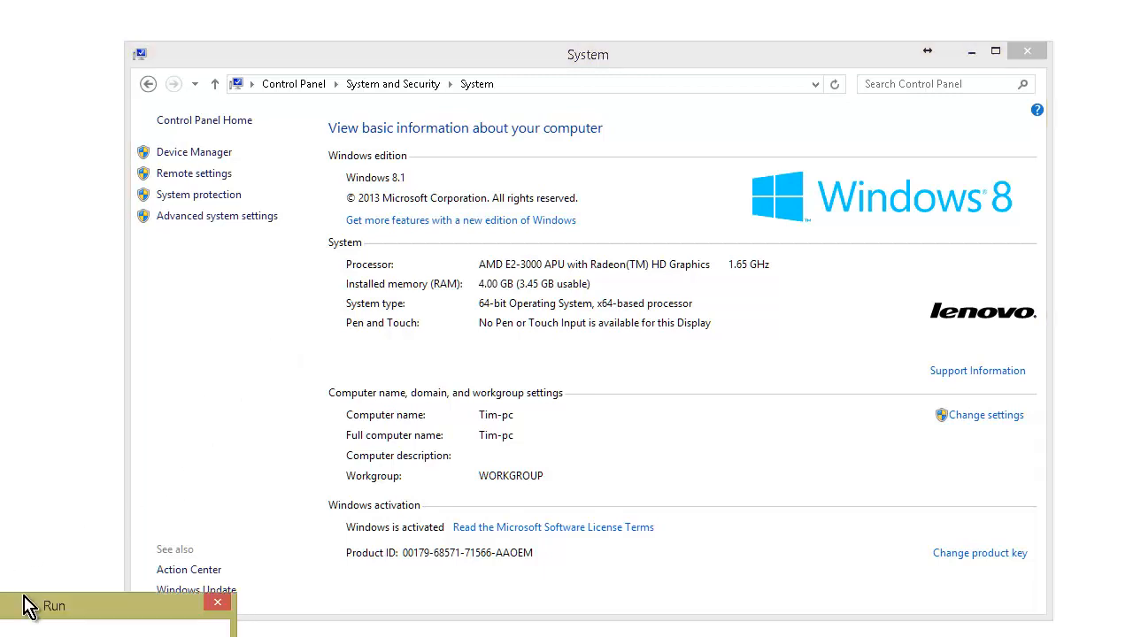
{"action": "left_click_drag", "start_coordinate": [45, 611], "coordinate": [381, 343]}
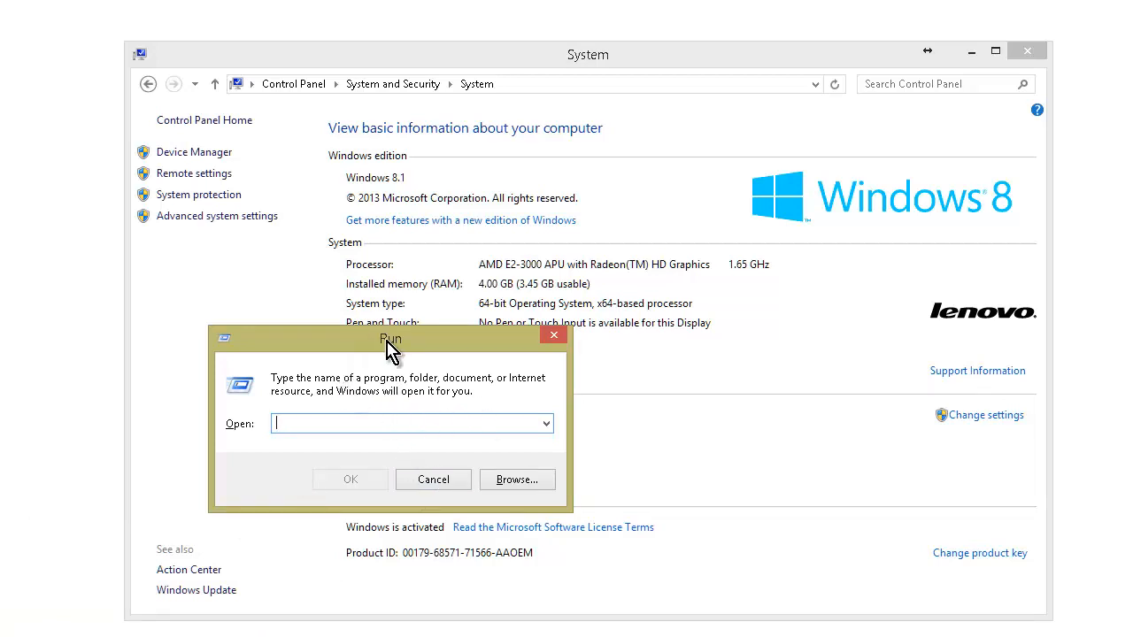
{"action": "left_click_drag", "start_coordinate": [410, 334], "coordinate": [514, 226]}
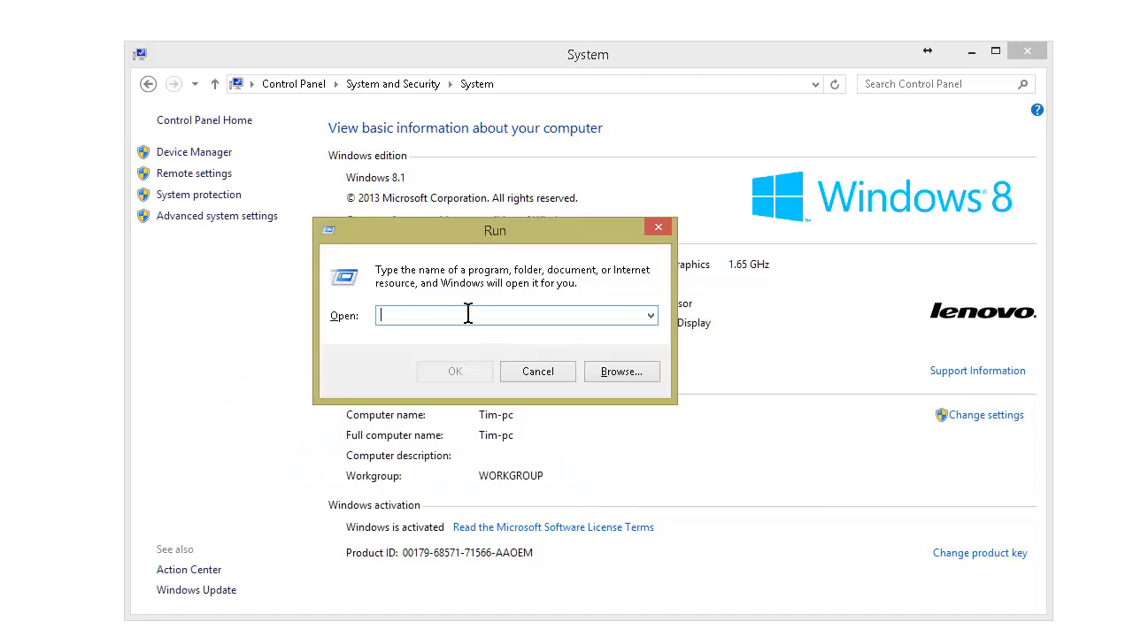
{"action": "type", "text": "mscon"}
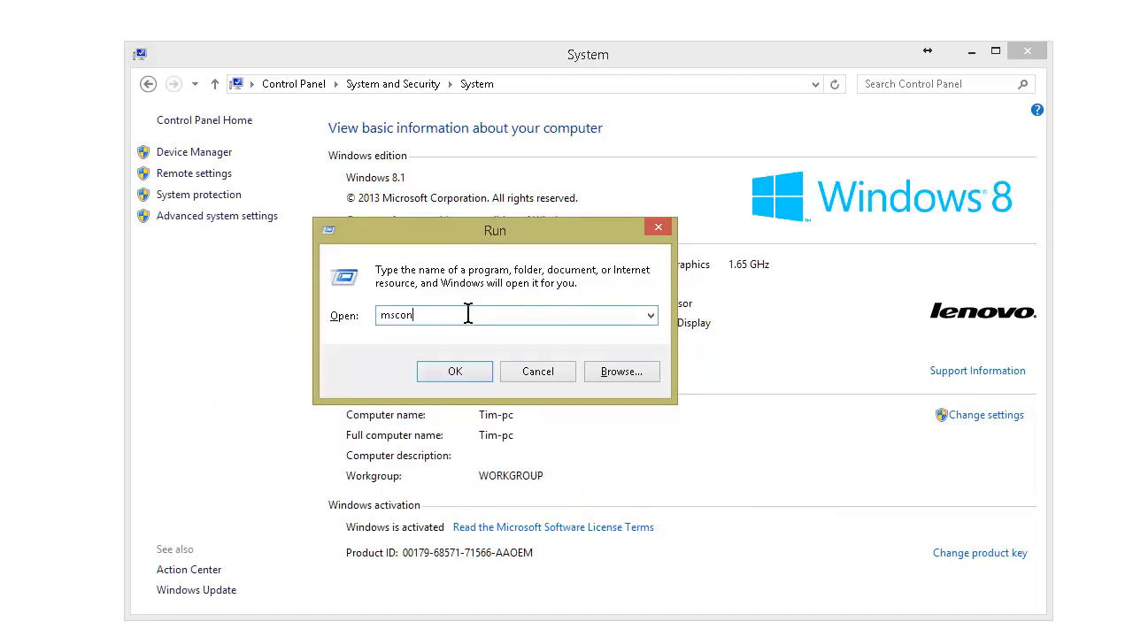
{"action": "type", "text": "fig"}
{"action": "key", "text": "Return"}
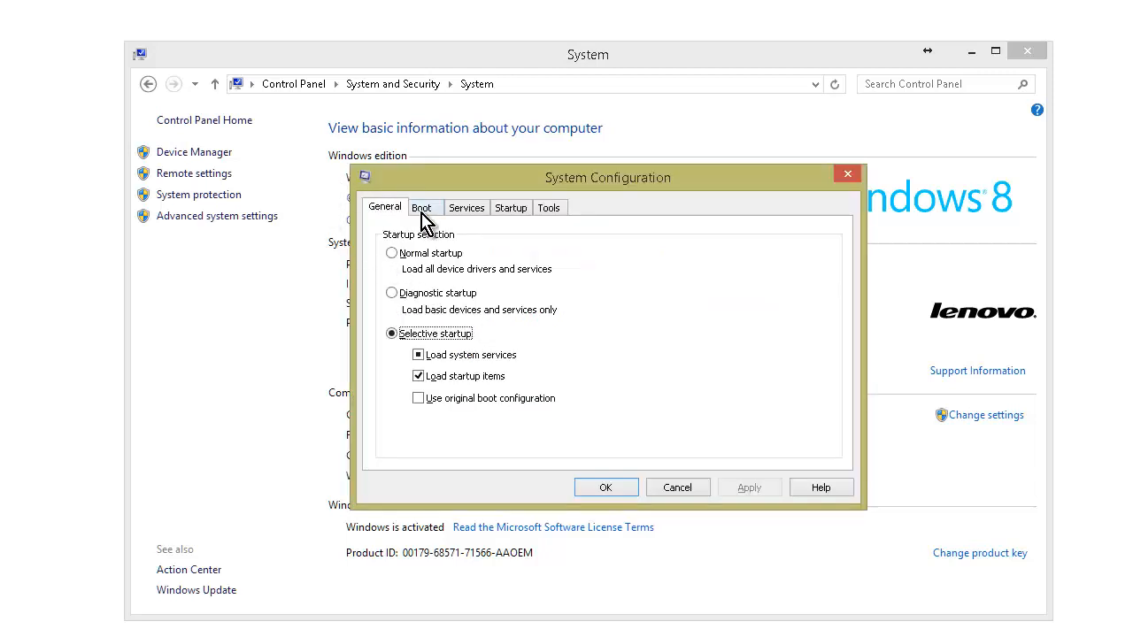
Try setting the number of boot processors to 2 in the advanced boot options, and cancel the change.
{"action": "left_click", "coordinate": [423, 209]}
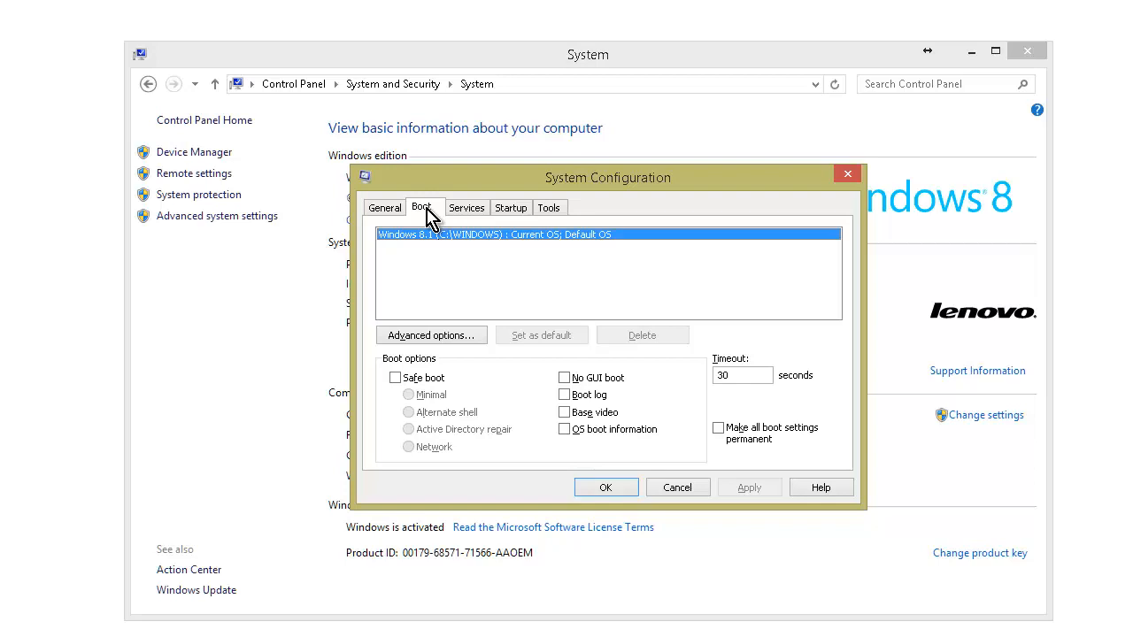
{"action": "left_click", "coordinate": [452, 341]}
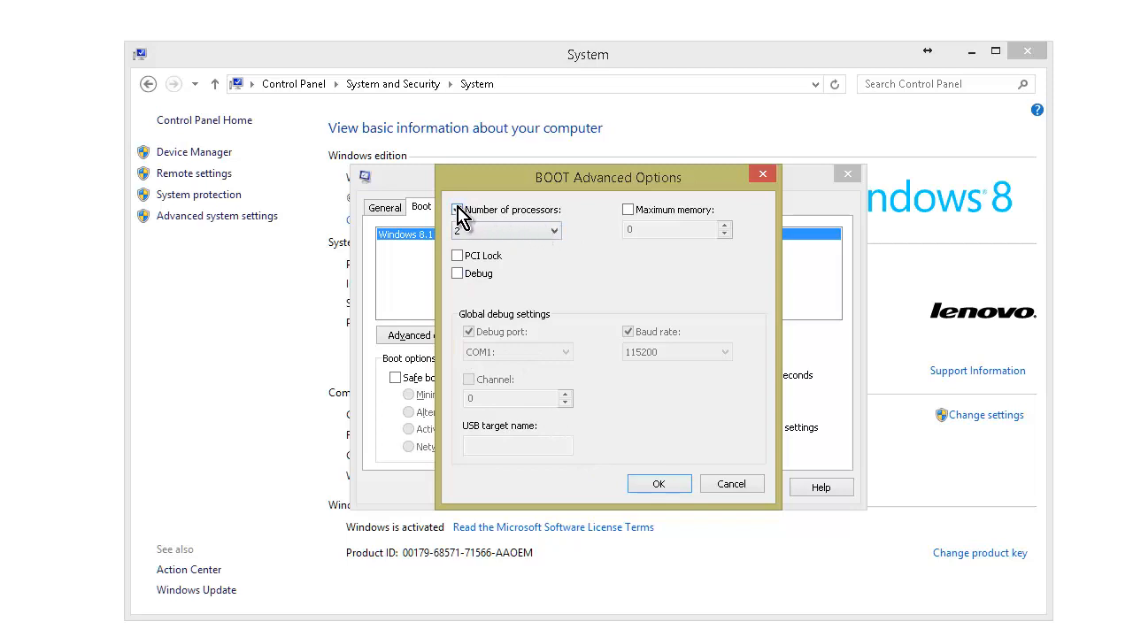
{"action": "left_click", "coordinate": [457, 210]}
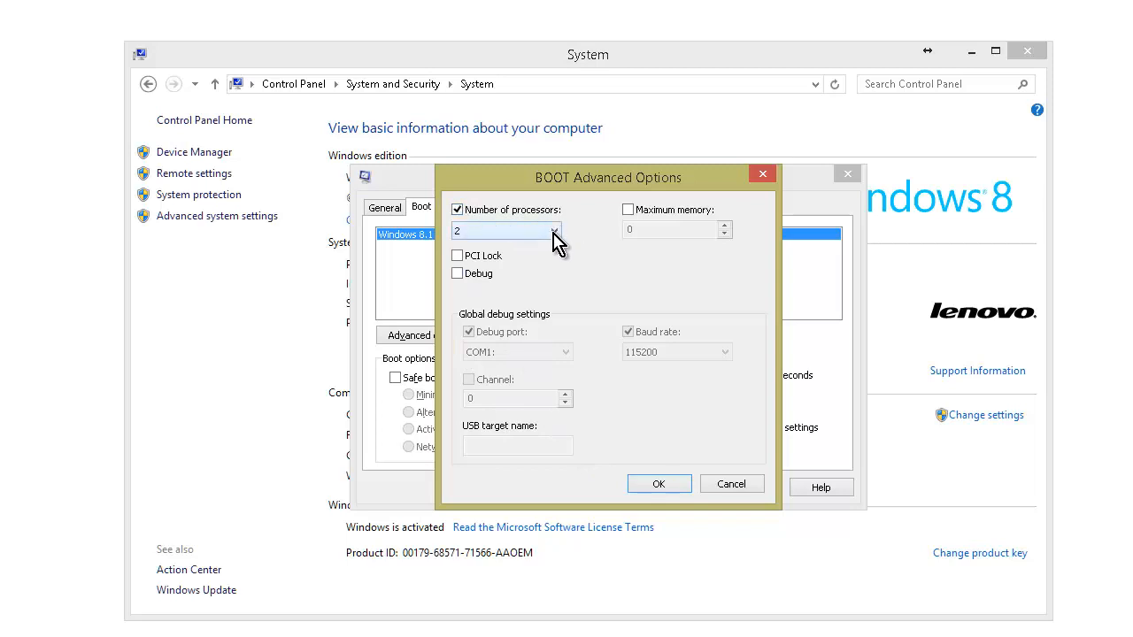
{"action": "left_click", "coordinate": [553, 231]}
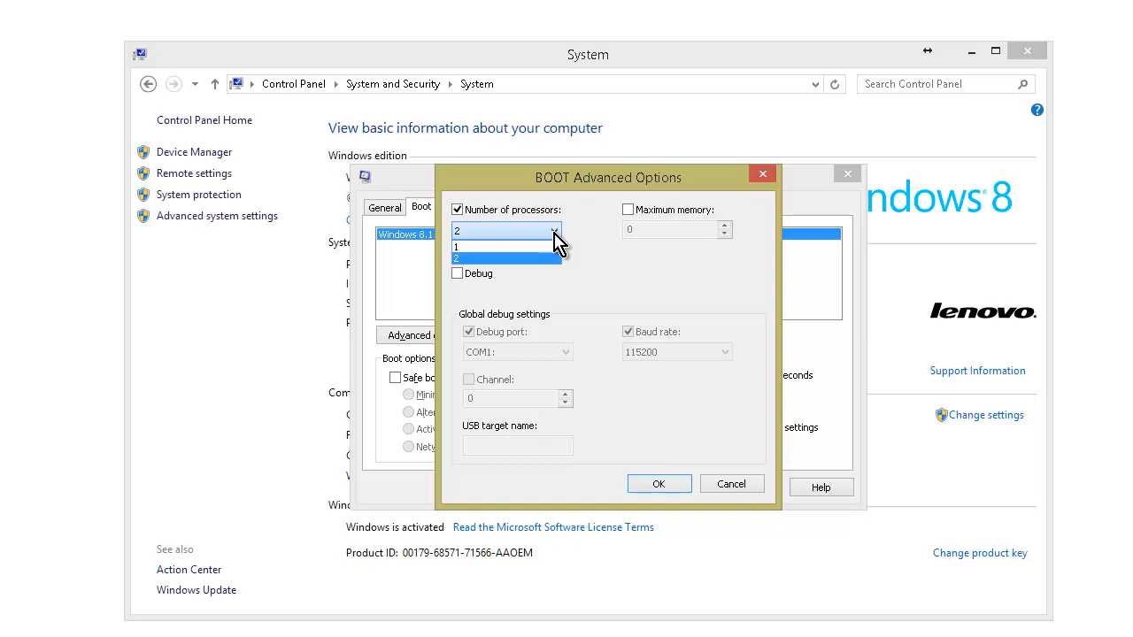
{"action": "left_click", "coordinate": [522, 259]}
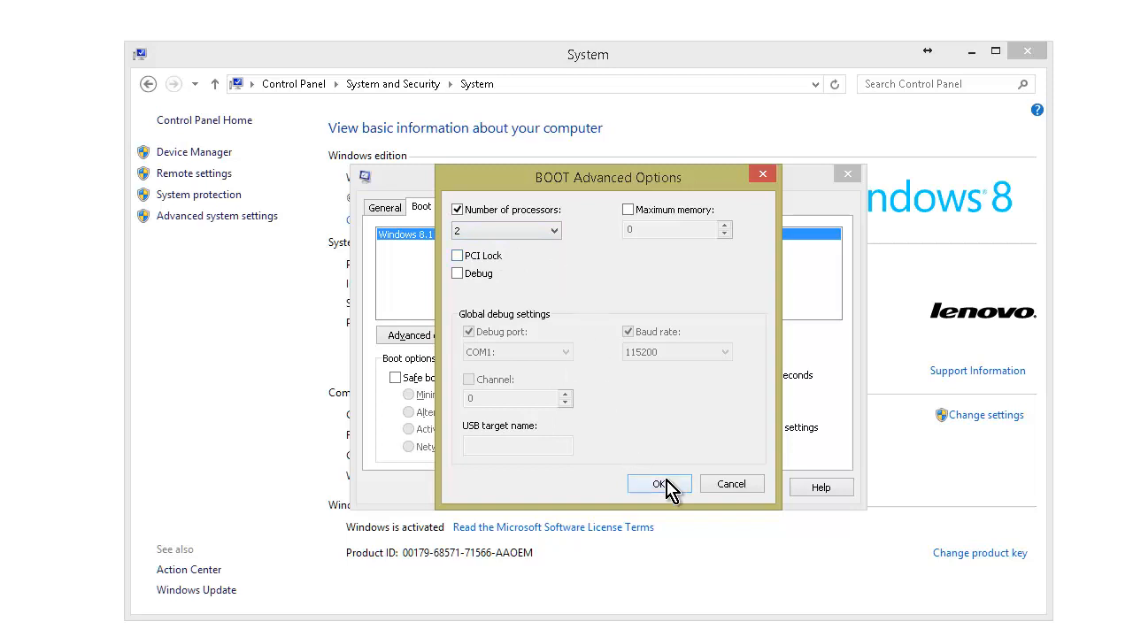
{"action": "left_click", "coordinate": [735, 486]}
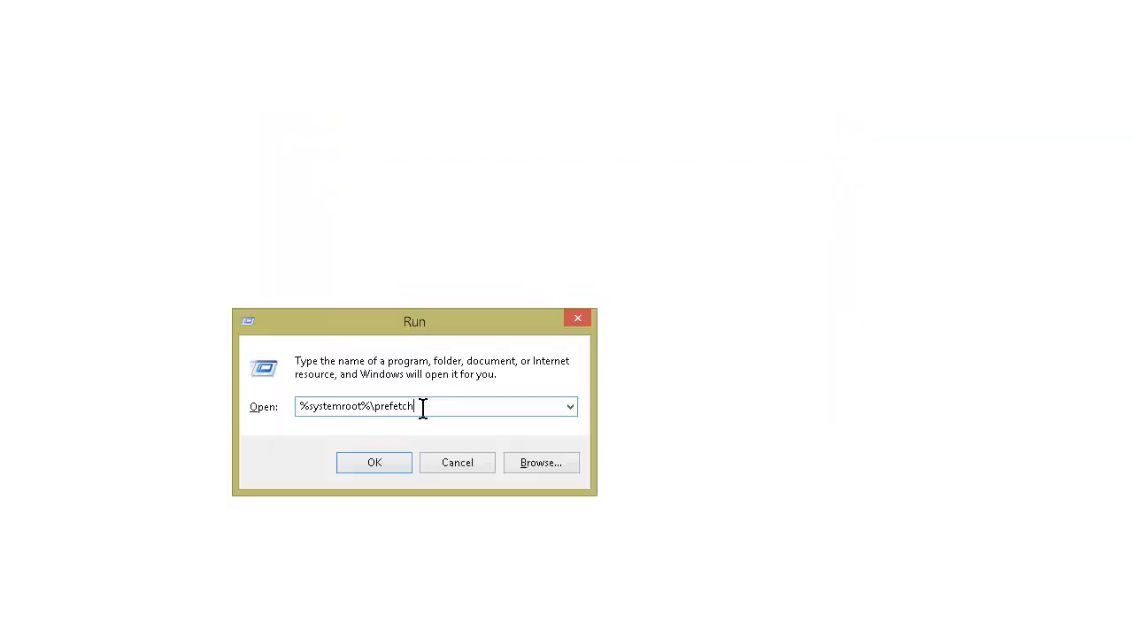
Open the %systemroot%\prefetch folder and delete all of its contents.
{"action": "left_click", "coordinate": [384, 468]}
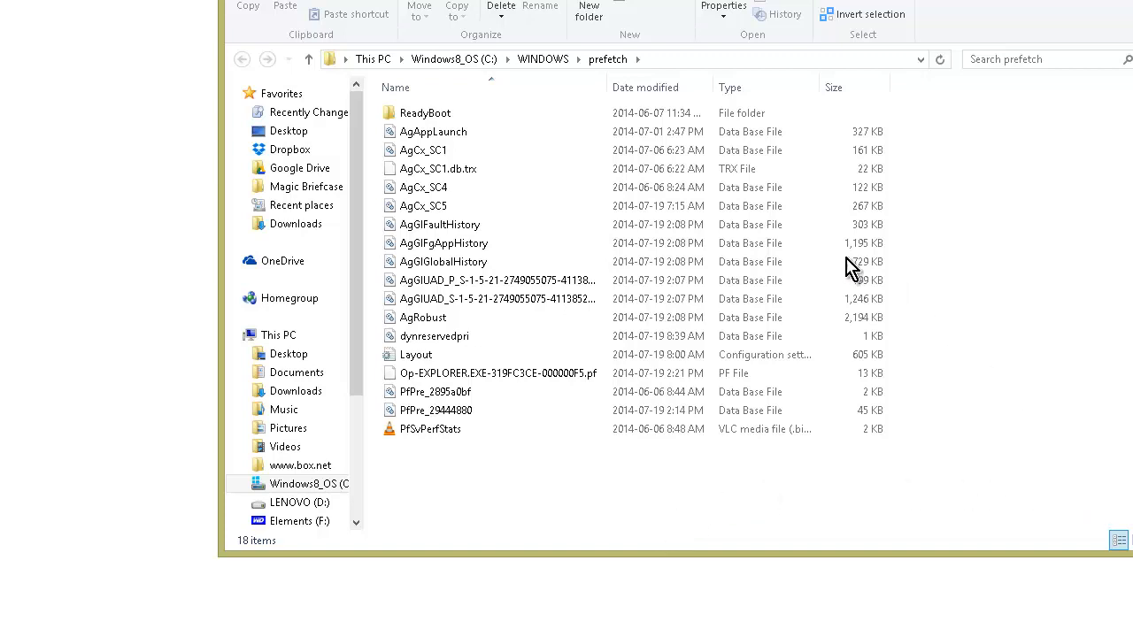
{"action": "left_click", "coordinate": [431, 117]}
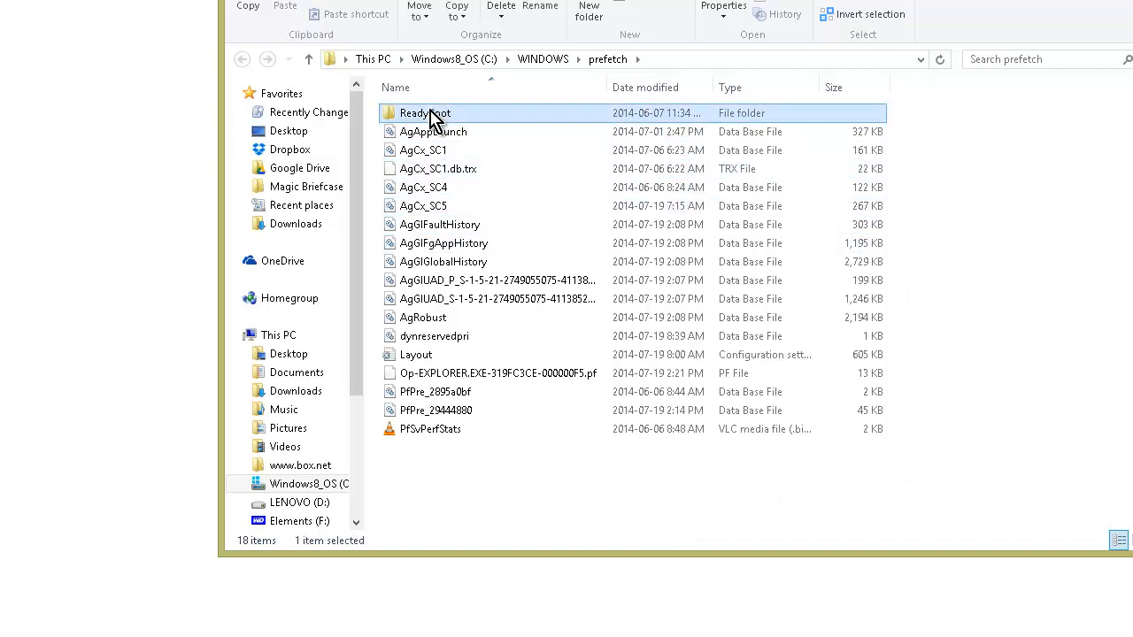
{"action": "key", "text": "ctrl+a"}
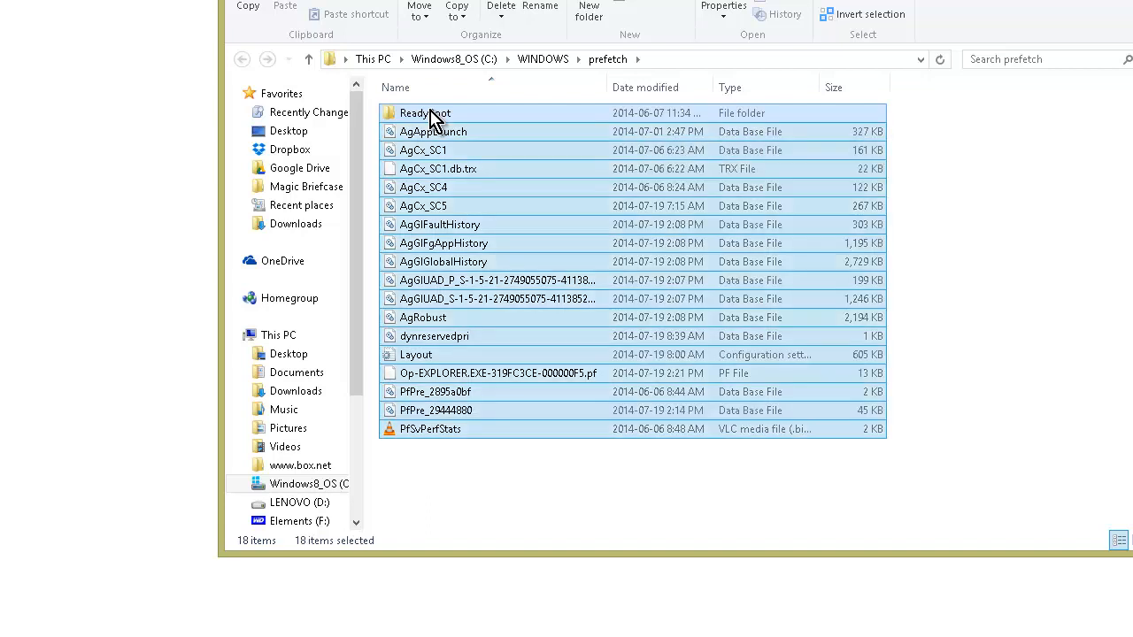
{"action": "key", "text": "Delete"}
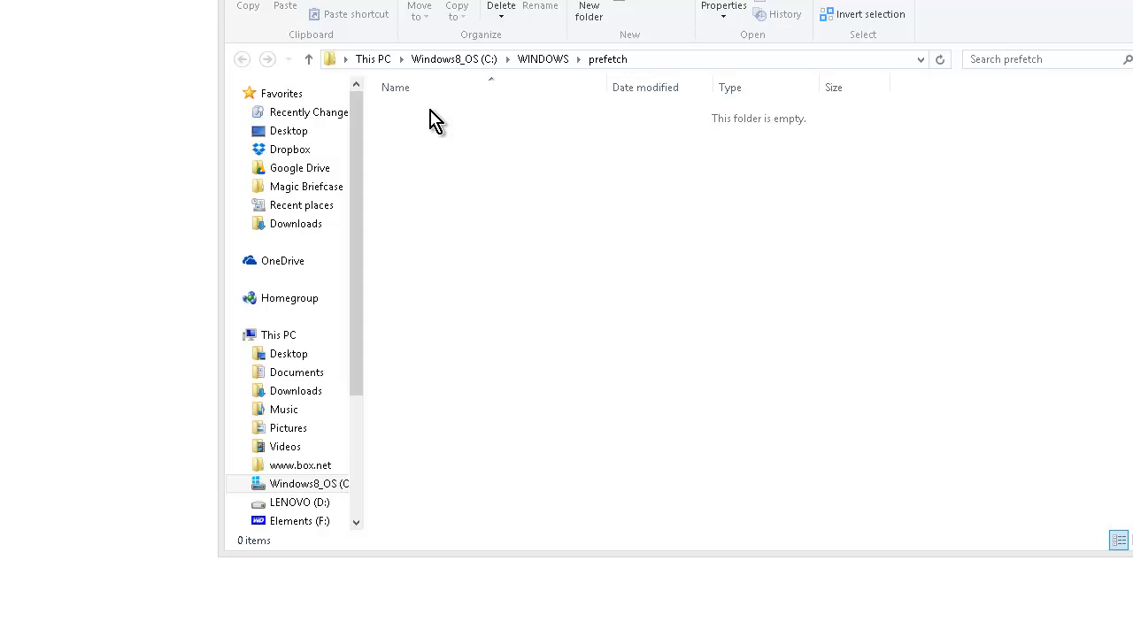
Open the Temp folder inside Windows on the C: drive, granting permanent access to it.
{"action": "left_click", "coordinate": [461, 61]}
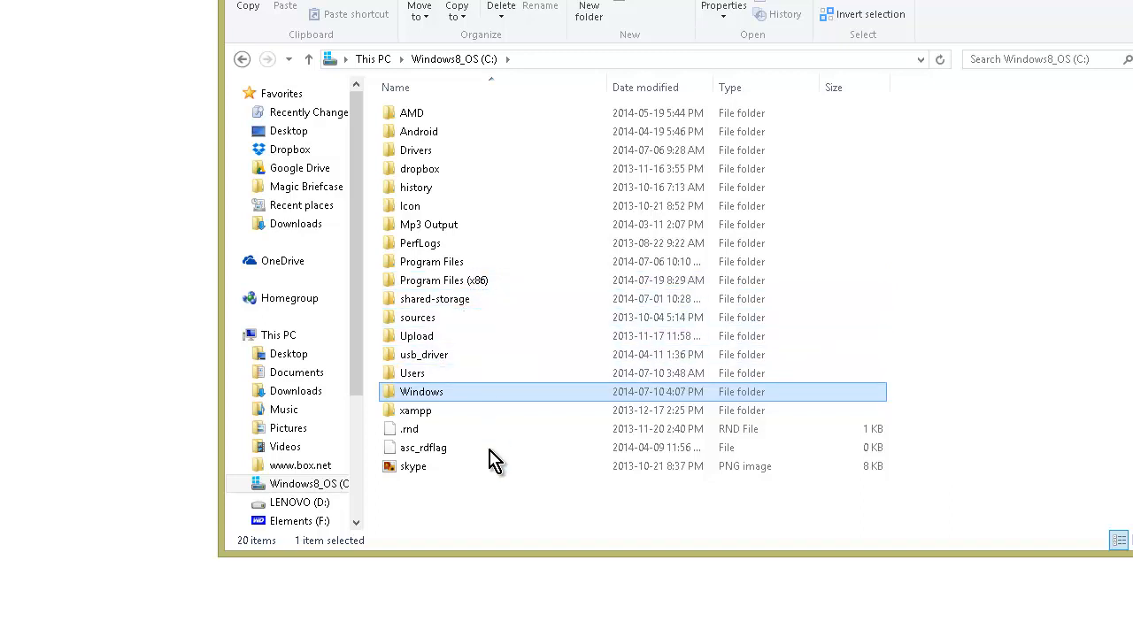
{"action": "double_click", "coordinate": [470, 391]}
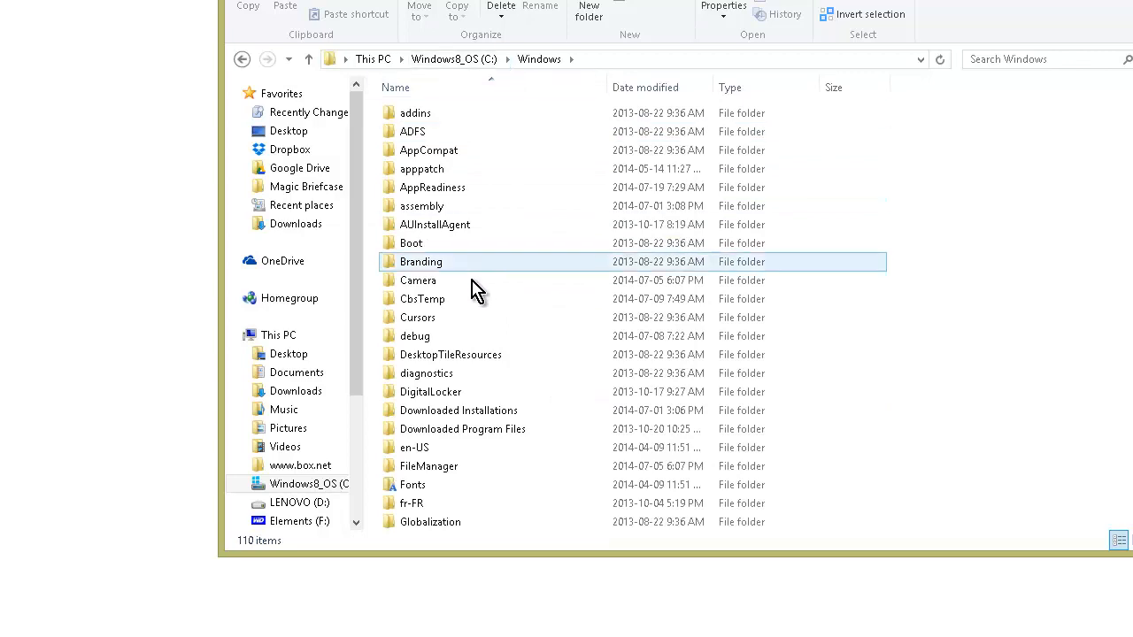
{"action": "scroll", "coordinate": [482, 292], "scroll_direction": "down", "scroll_amount": 3}
{"action": "scroll", "coordinate": [486, 294], "scroll_direction": "down", "scroll_amount": 10}
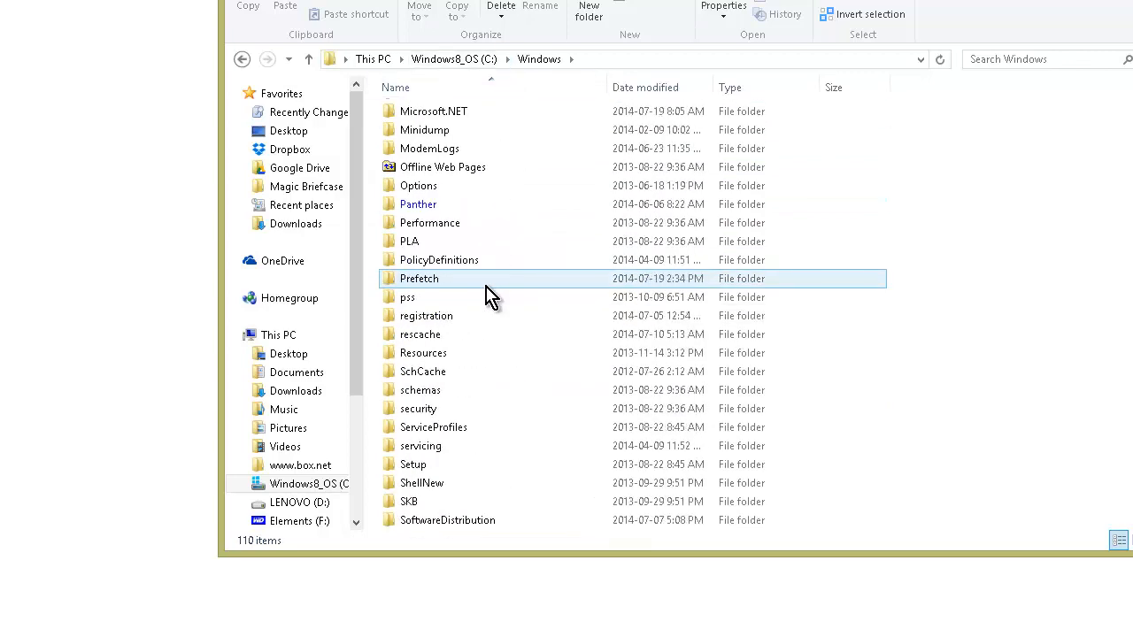
{"action": "scroll", "coordinate": [486, 293], "scroll_direction": "down", "scroll_amount": 5}
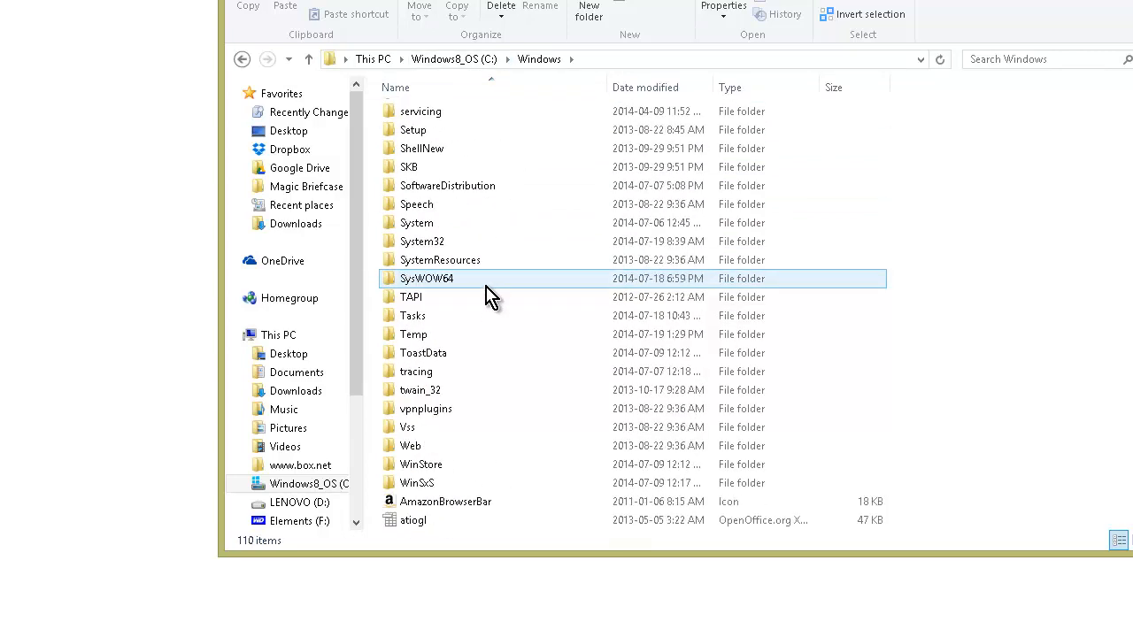
{"action": "scroll", "coordinate": [485, 286], "scroll_direction": "down", "scroll_amount": 1}
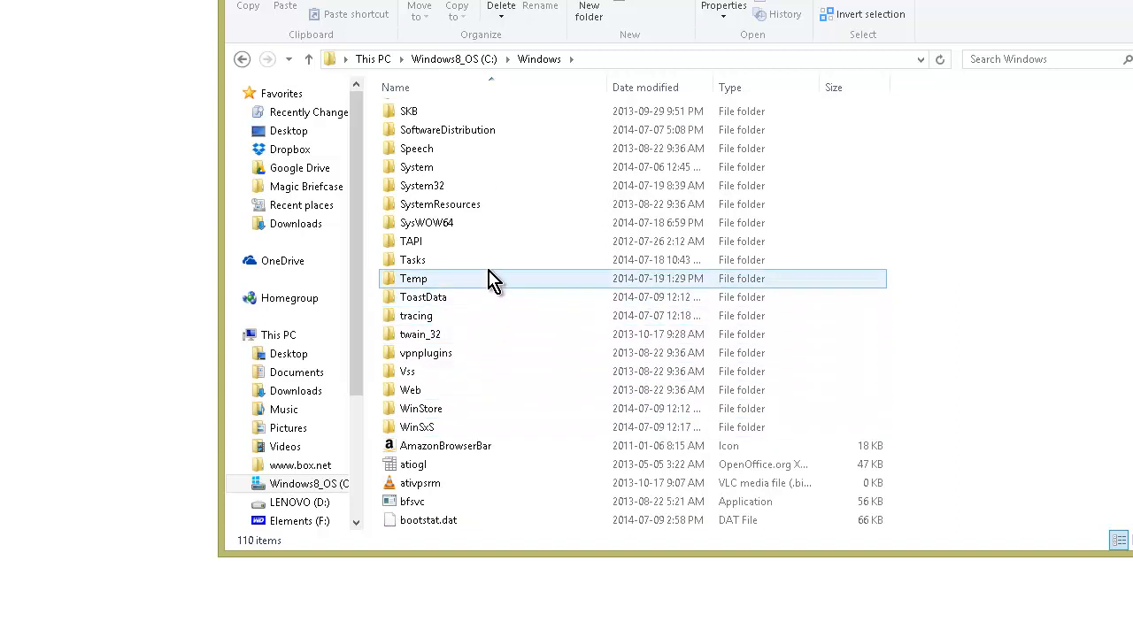
{"action": "double_click", "coordinate": [492, 280]}
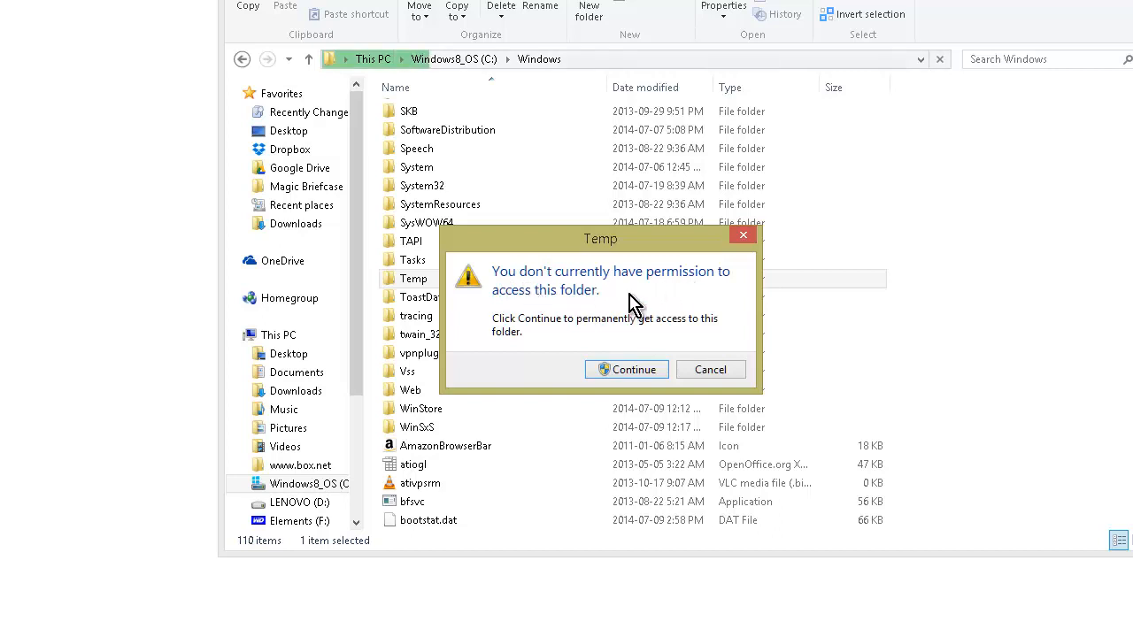
{"action": "left_click", "coordinate": [602, 370]}
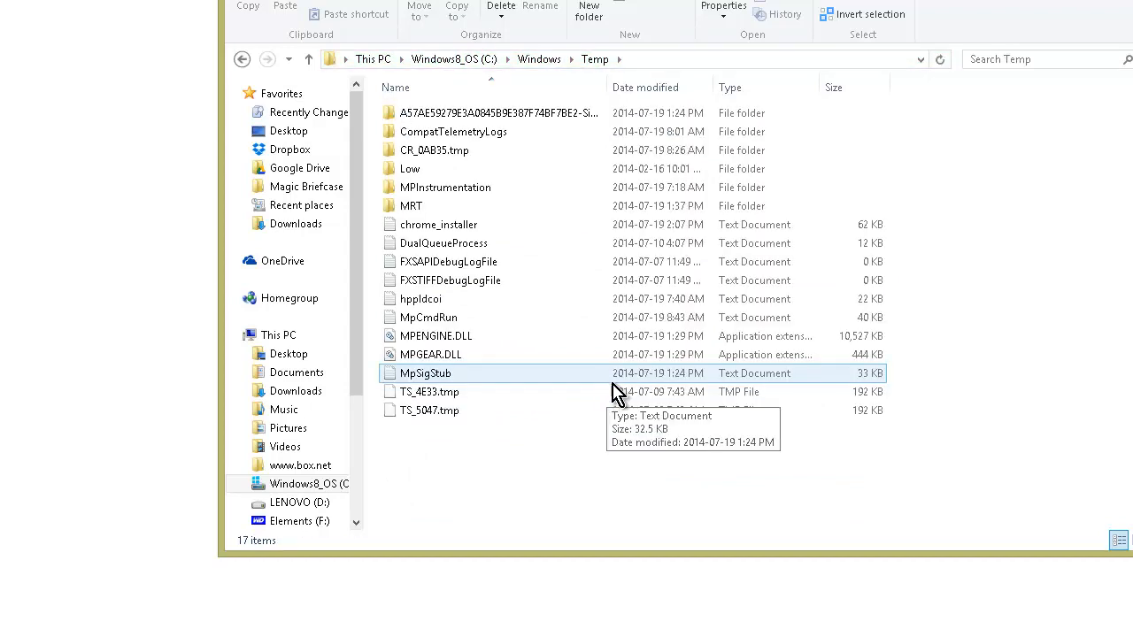
Delete everything in the Windows Temp folder with administrator permission, skipping all items that are in use.
{"action": "left_click", "coordinate": [514, 189]}
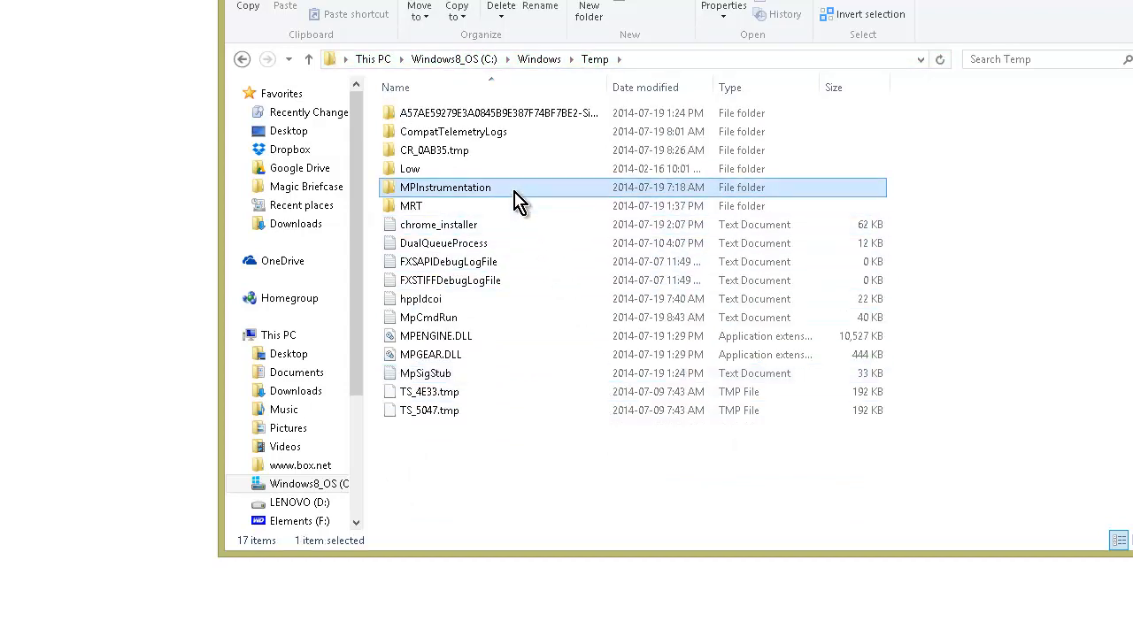
{"action": "key", "text": "ctrl+a"}
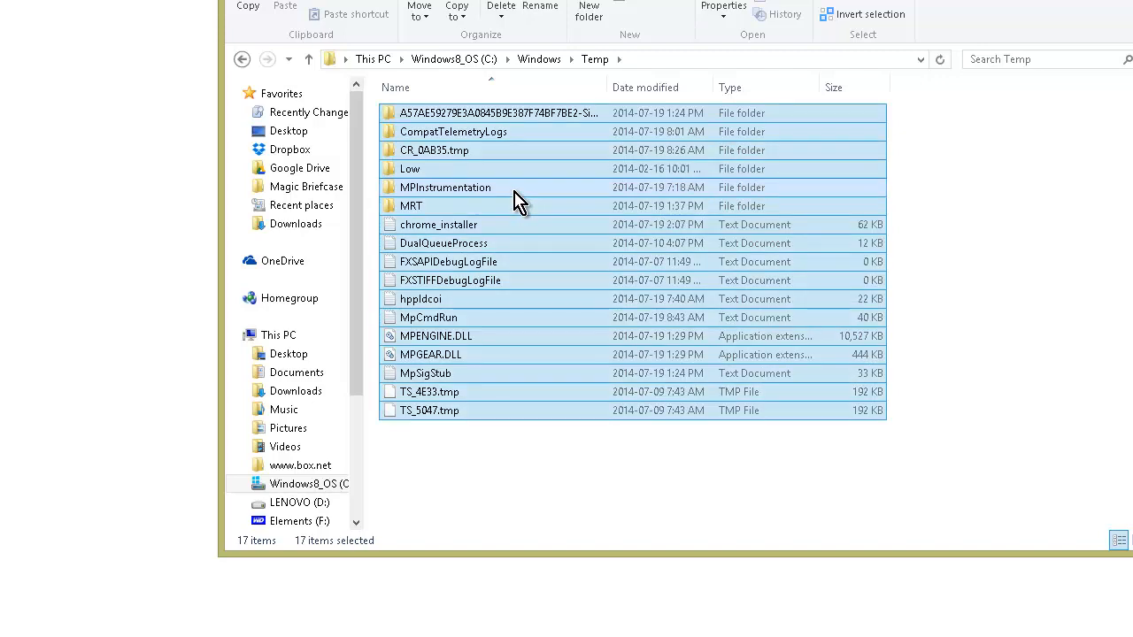
{"action": "key", "text": "Delete"}
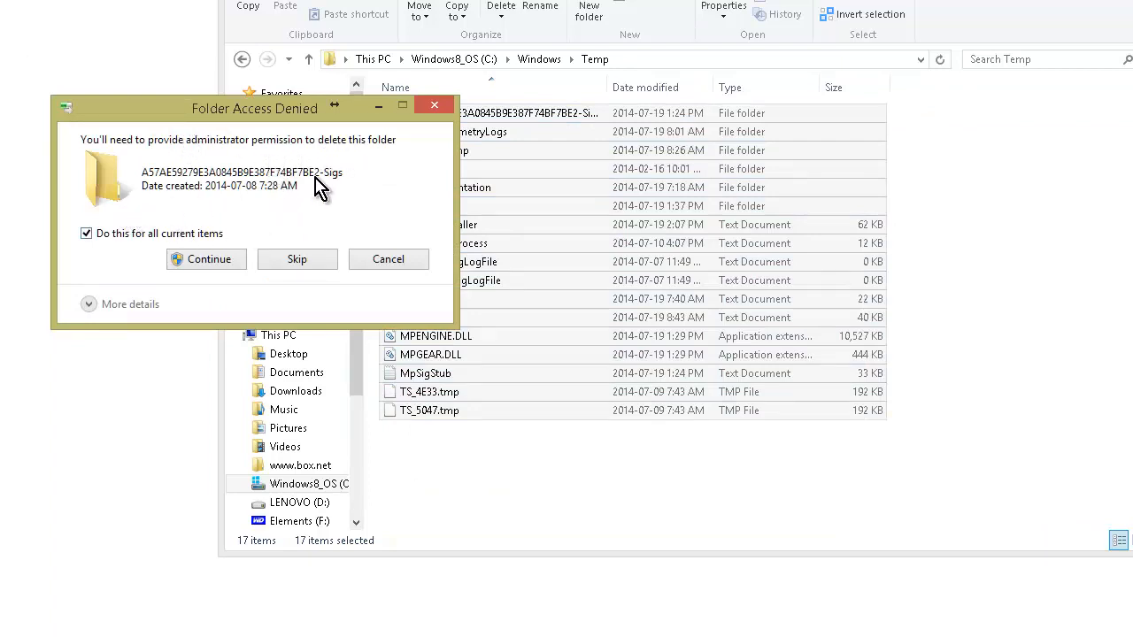
{"action": "left_click", "coordinate": [232, 260]}
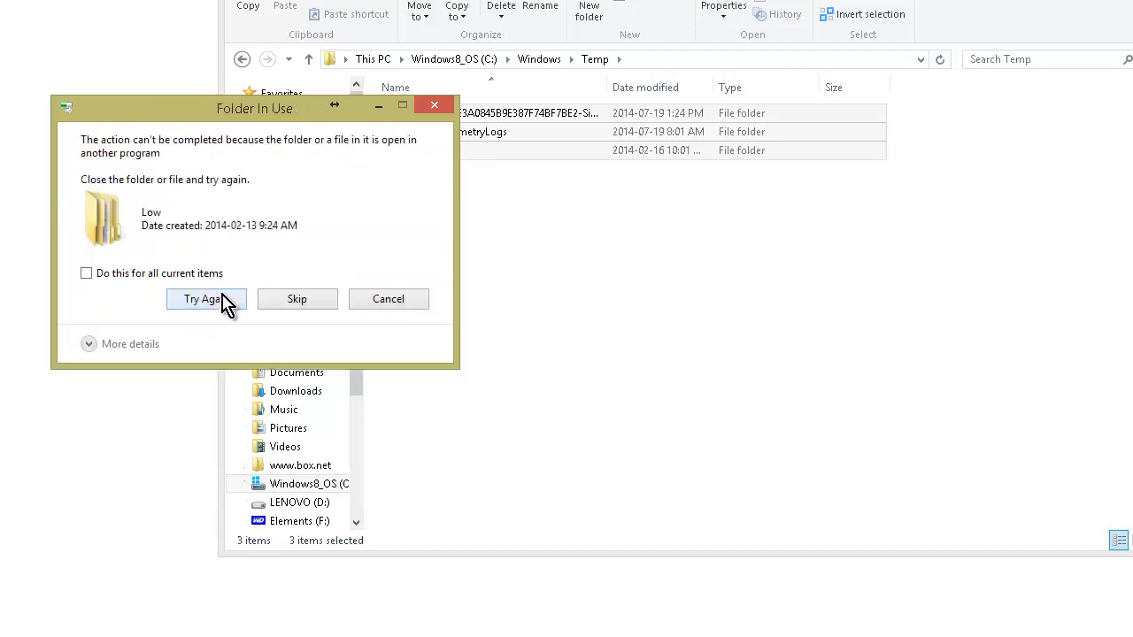
{"action": "left_click", "coordinate": [86, 273]}
{"action": "left_click", "coordinate": [188, 299]}
{"action": "left_click", "coordinate": [86, 273]}
{"action": "left_click", "coordinate": [321, 304]}
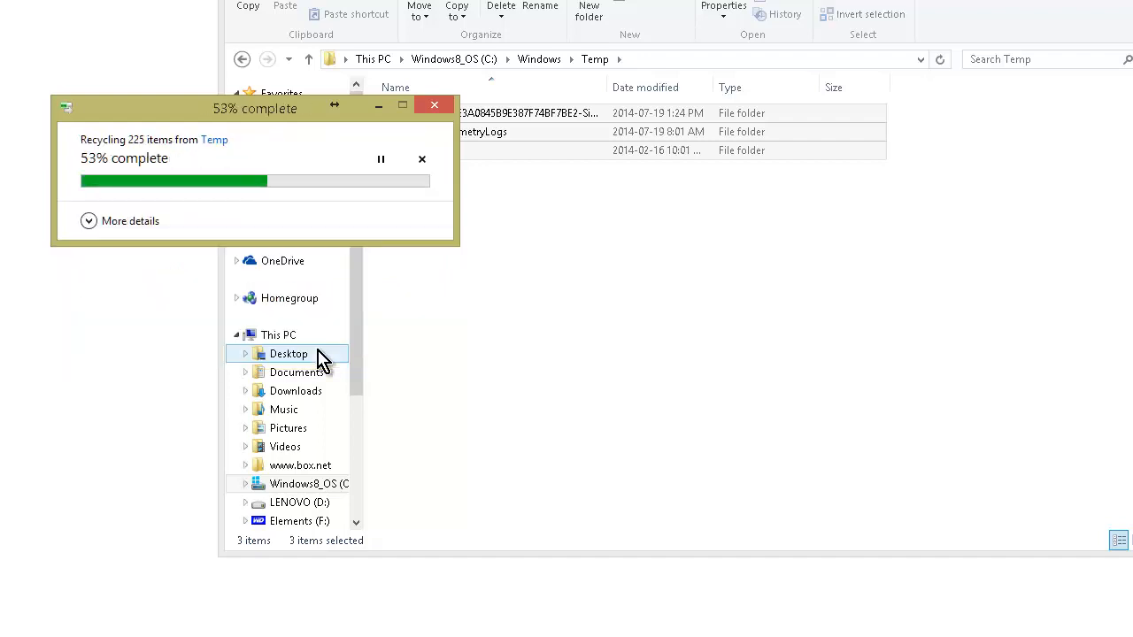